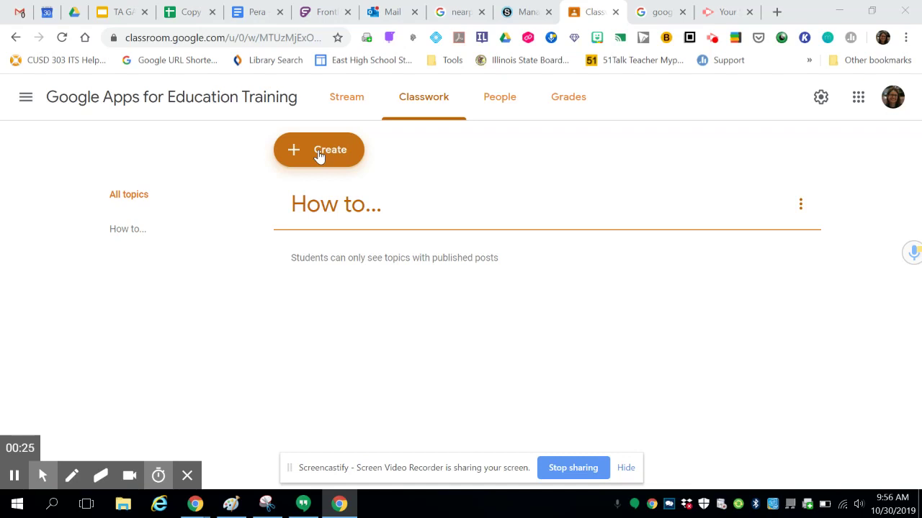
- Add a classwork topic named "Google Apps" to the class
click(319, 156)
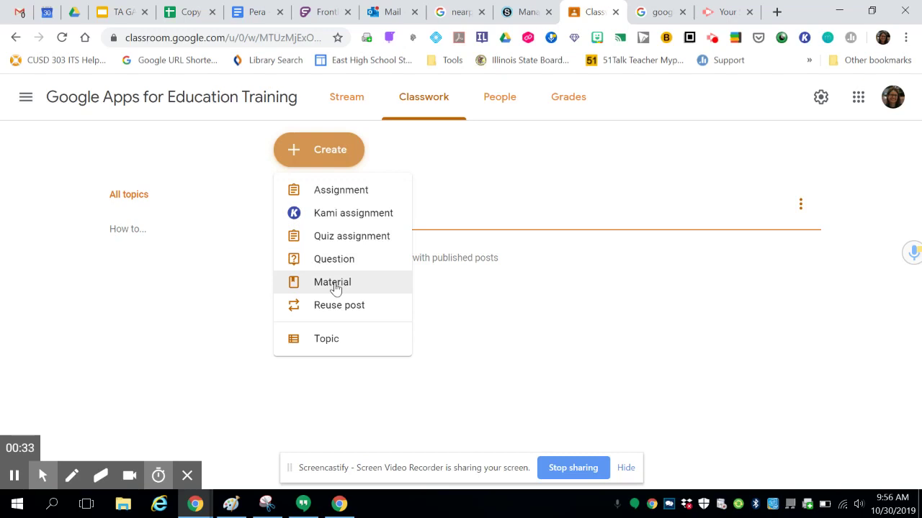
click(341, 340)
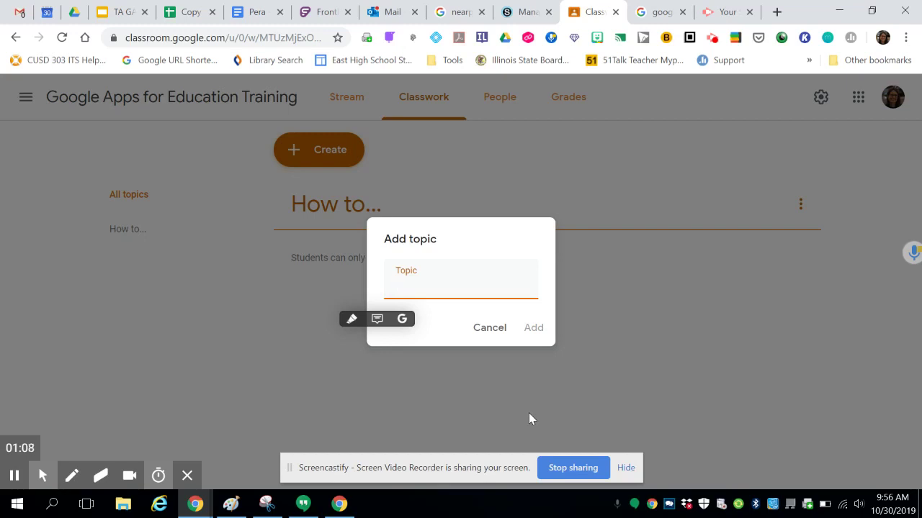
text(Google)
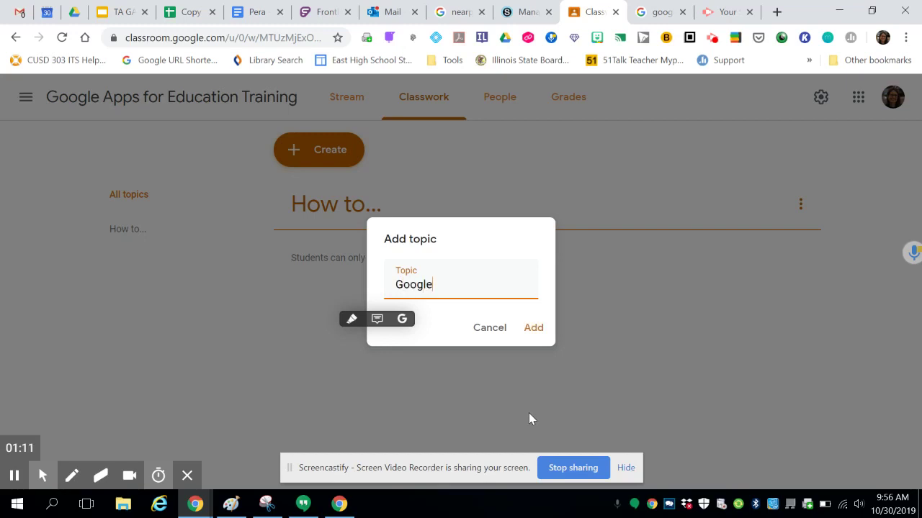
text( Apps)
click(534, 328)
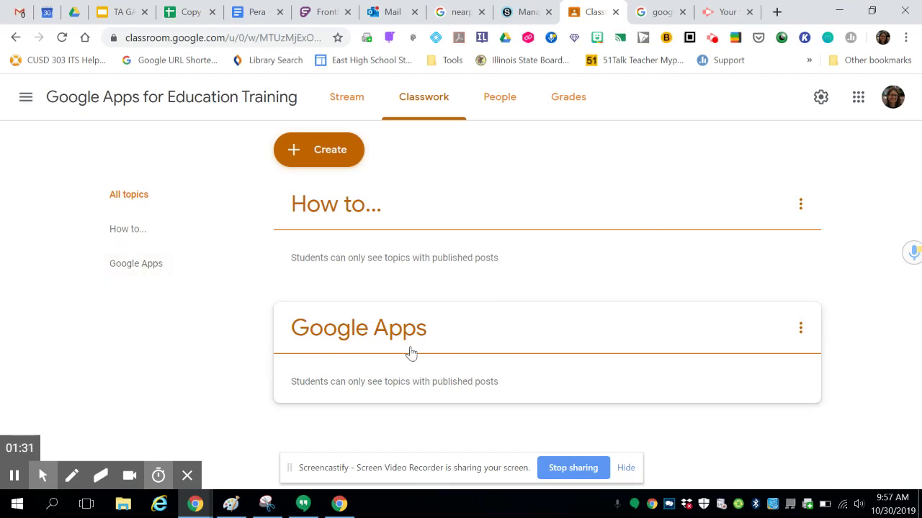
- Create a new material for the class and title it "Google Slideshow presentation"
click(291, 160)
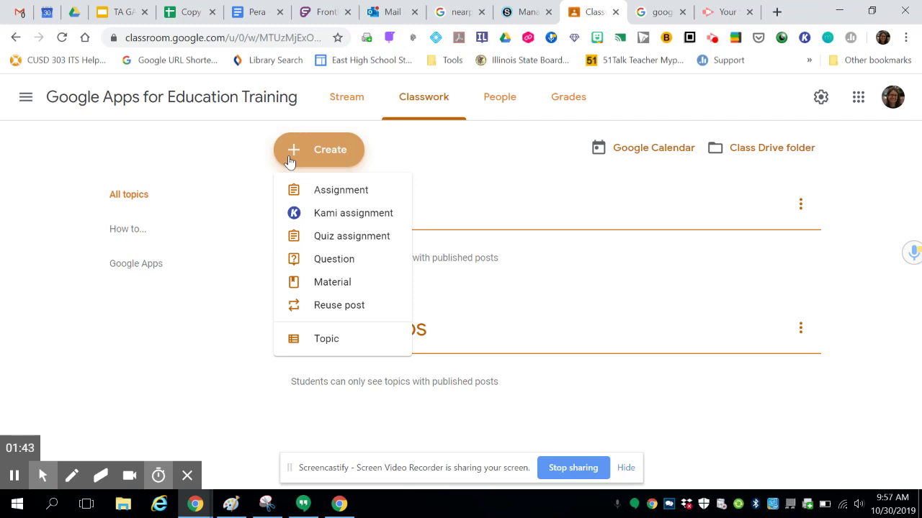
click(329, 283)
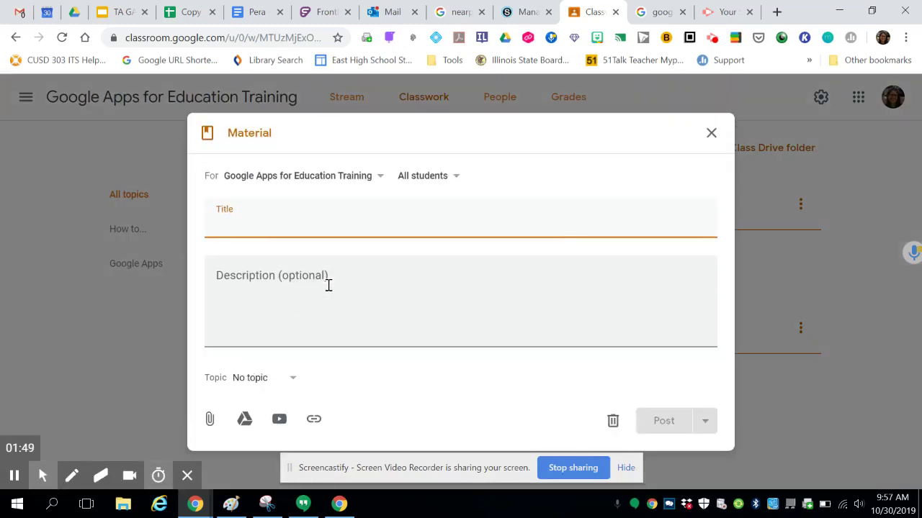
text(G)
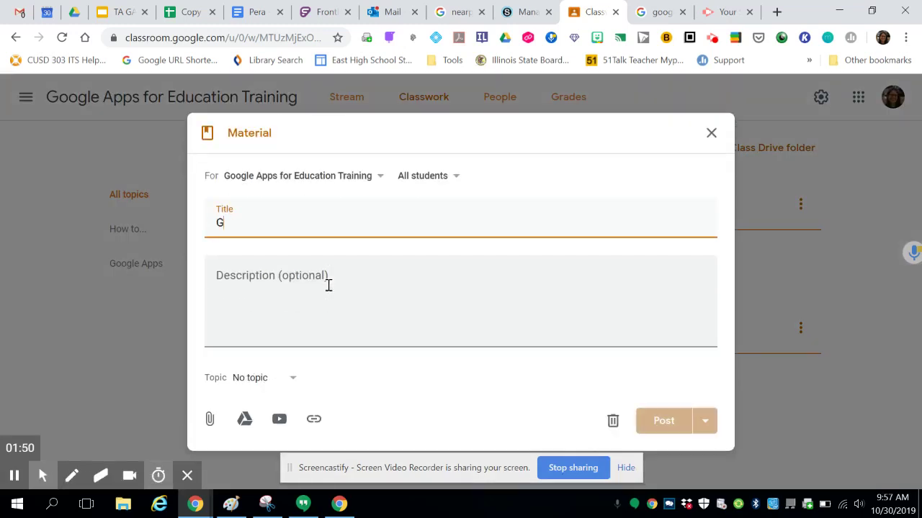
text(oogle Slide)
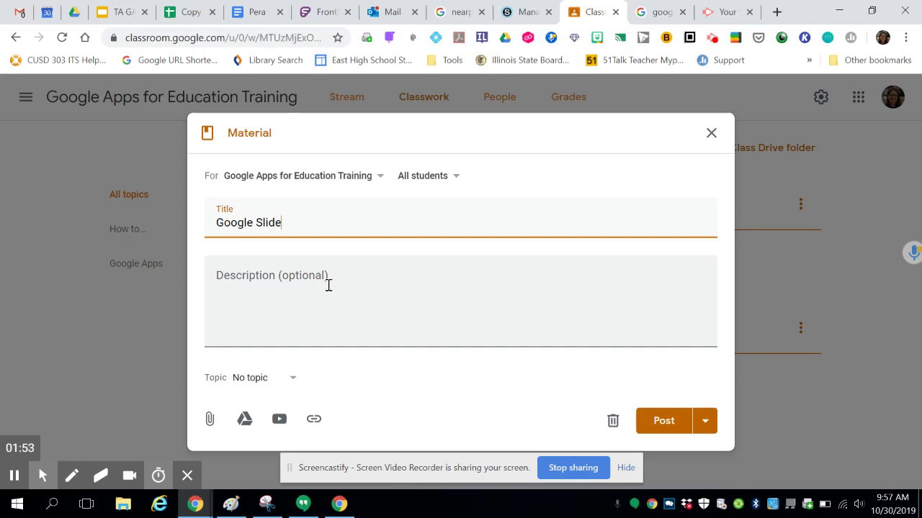
text(show pres)
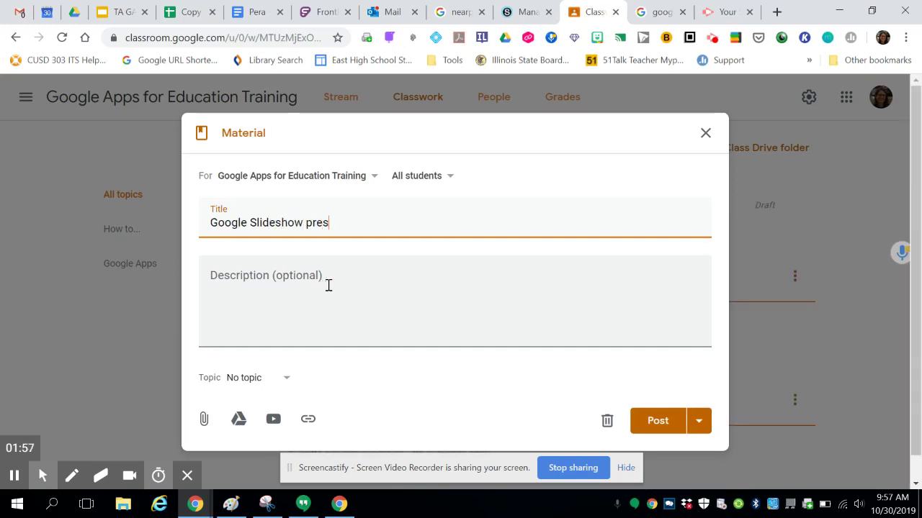
text(entation)
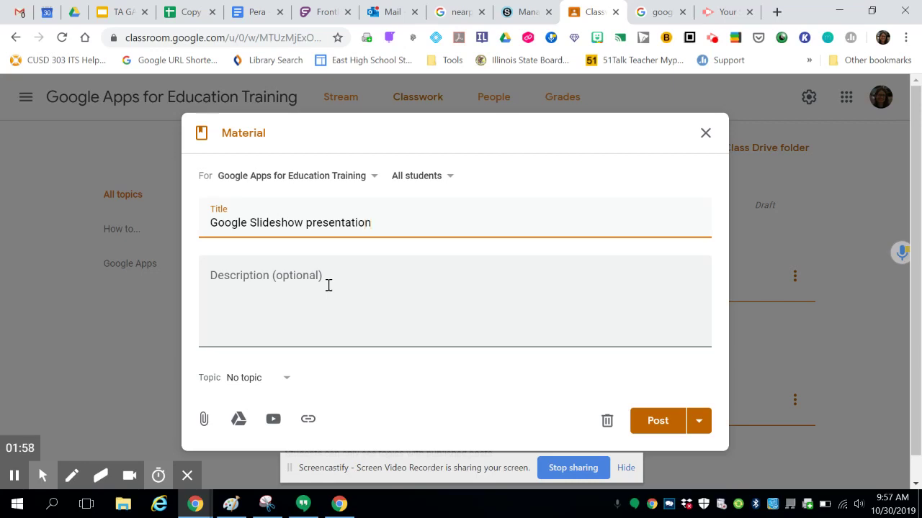
- Enter the material's description: "Here is the presentation from class. Please use it when you need assistance with Slides, Forms, or Classroom."
click(329, 285)
text(Here is)
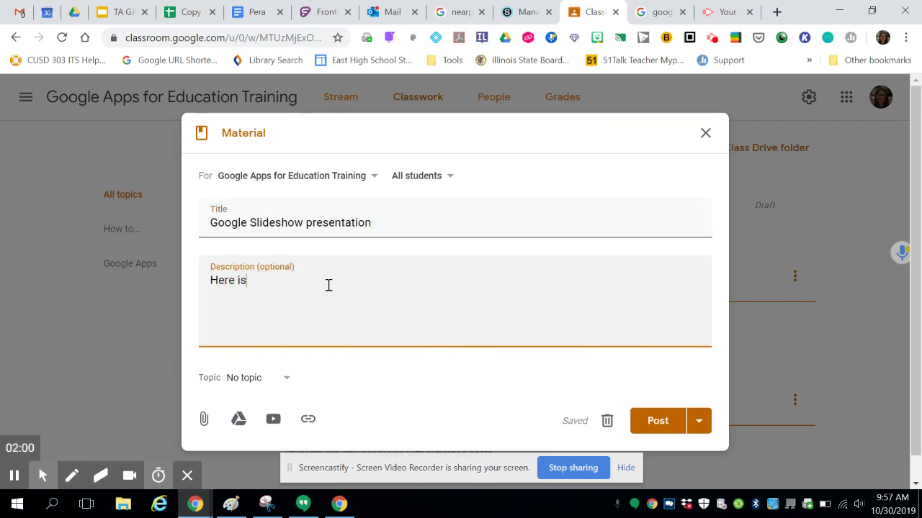
text( the presentatn)
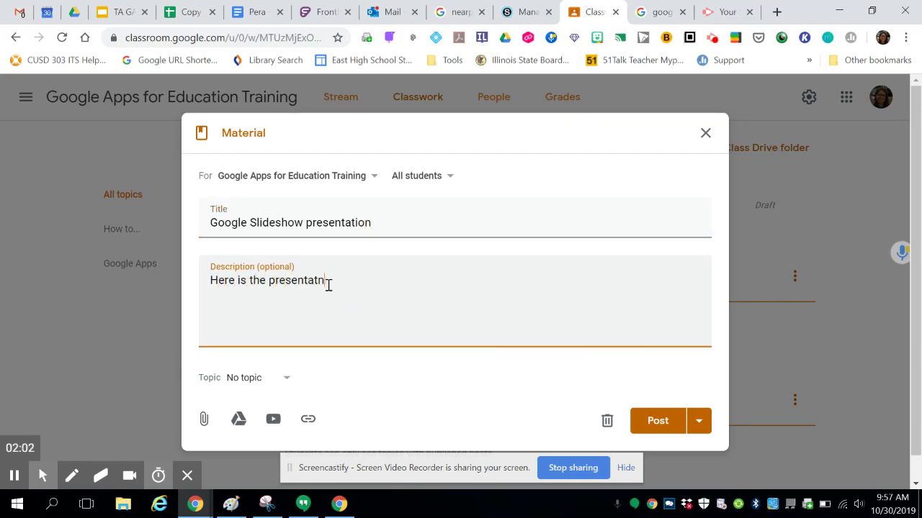
key(BackSpace)
text(ion from cla)
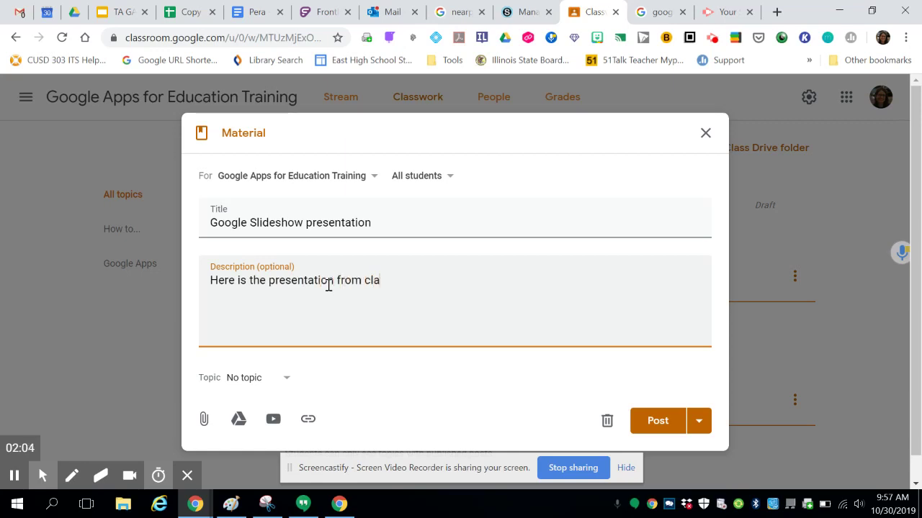
text(ss.  Please y)
key(BackSpace)
text(use)
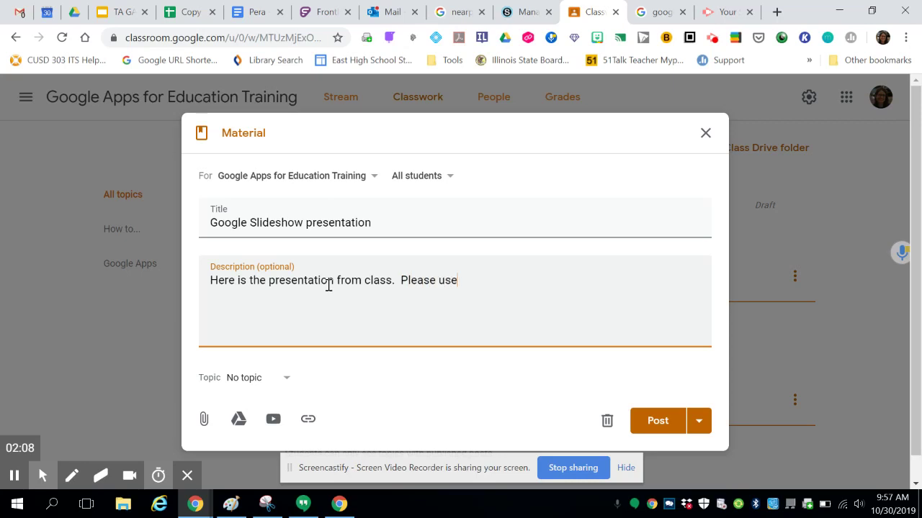
text( it when you need as)
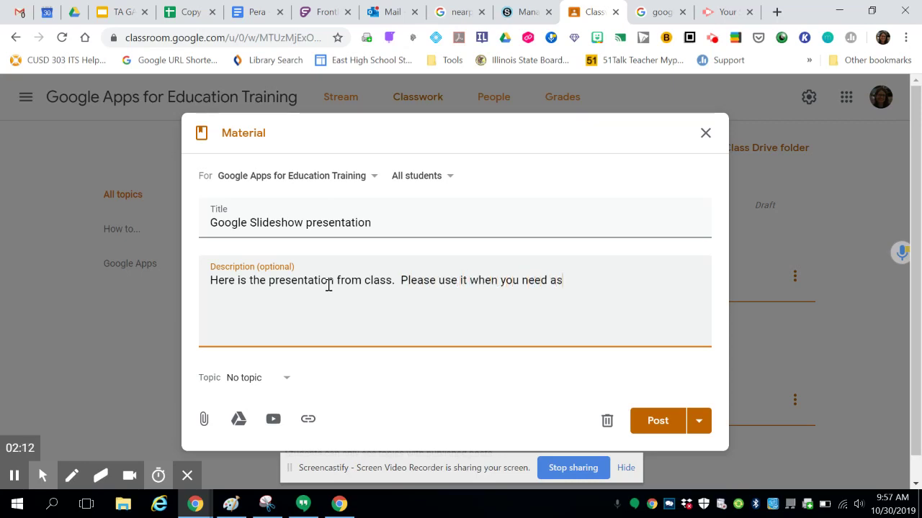
text(sistance with)
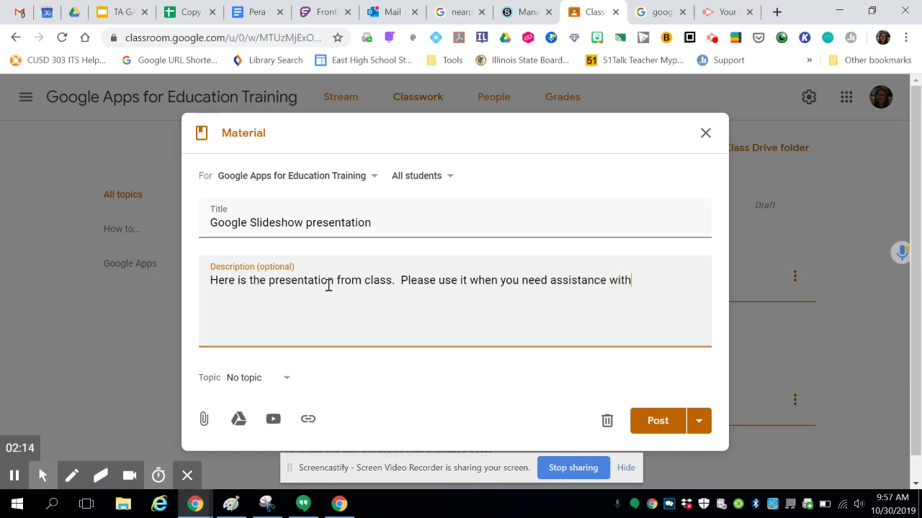
text( Sl)
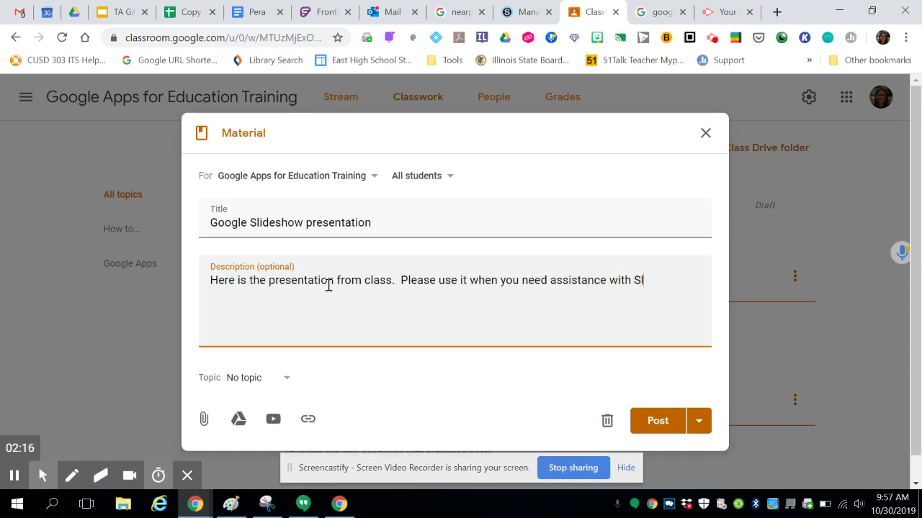
text(ides, Form)
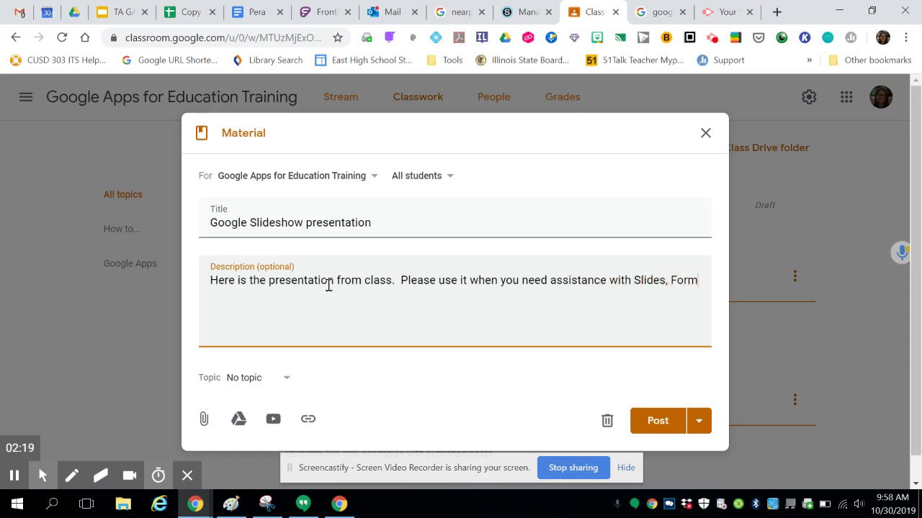
text(s, or Classroom.)
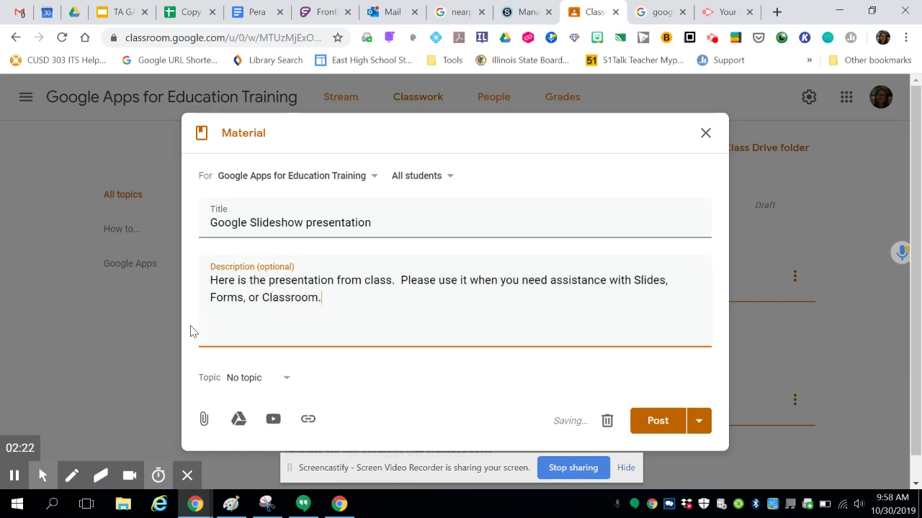
- Assign the material to the Google Apps topic and attach the "TA GAFE training 10/30/2019" presentation from Google Drive
click(260, 386)
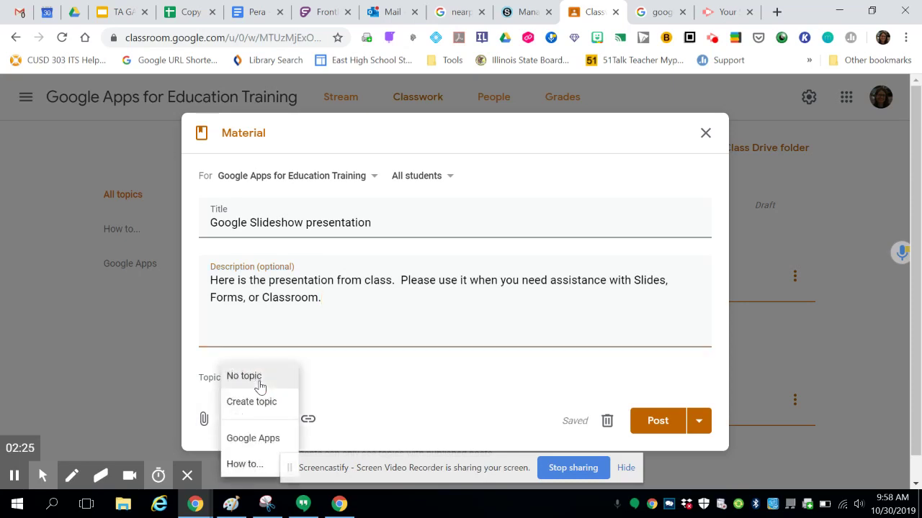
click(252, 437)
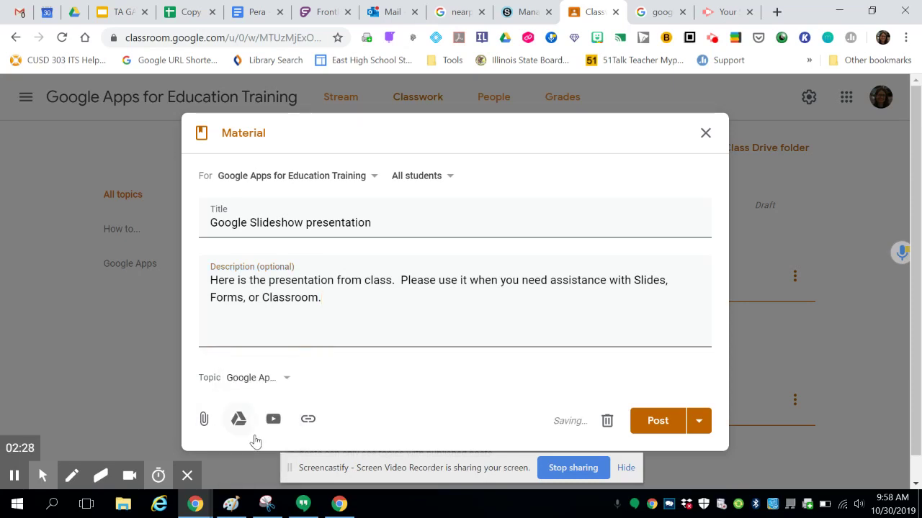
click(238, 420)
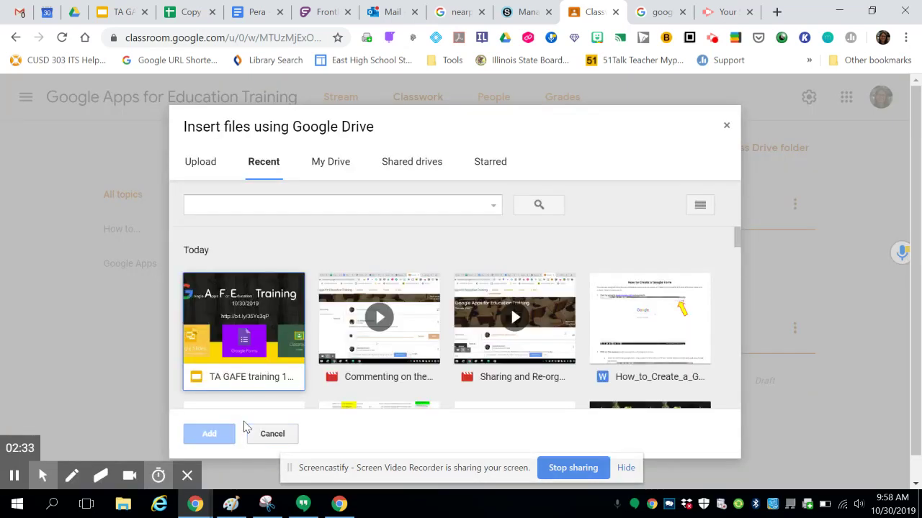
click(247, 300)
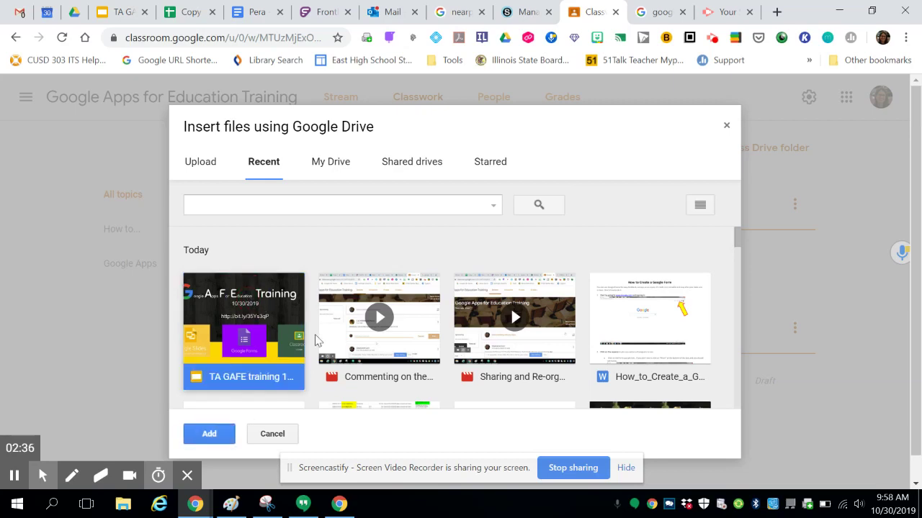
click(210, 436)
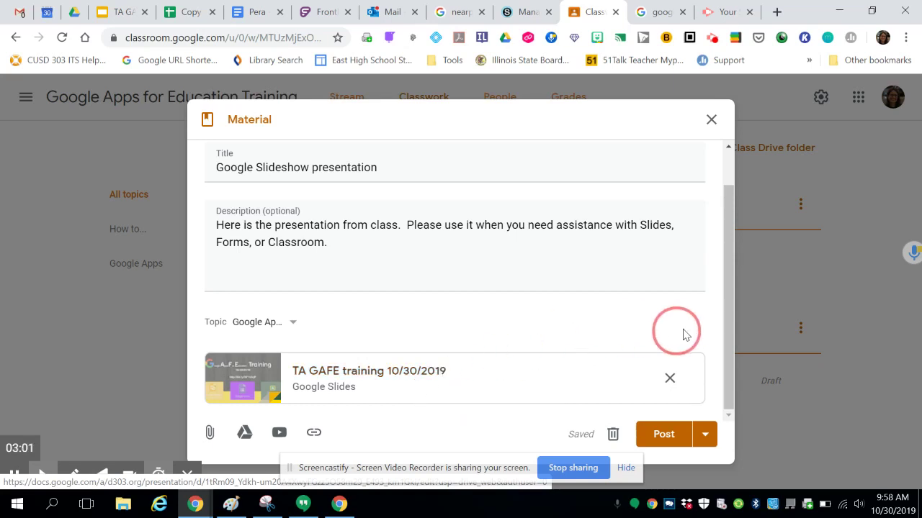
- Review the publishing options for the material and post it to the class immediately
click(703, 434)
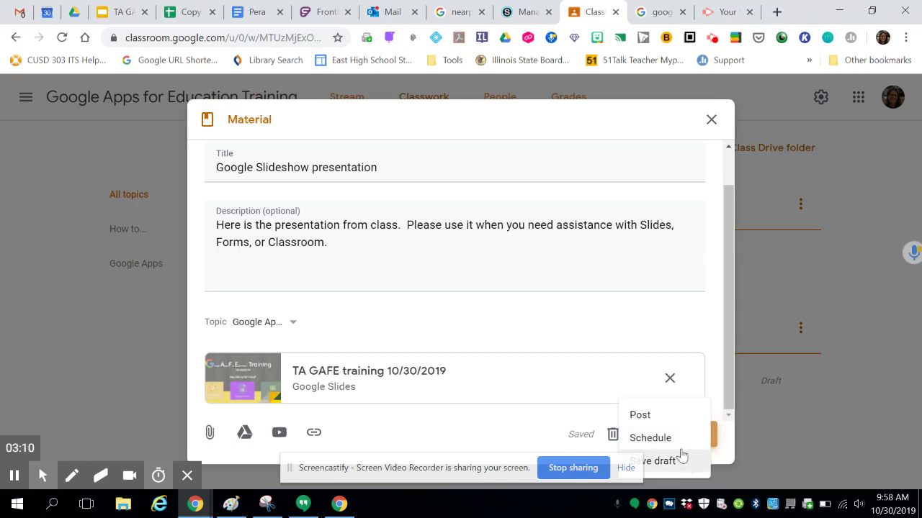
click(486, 435)
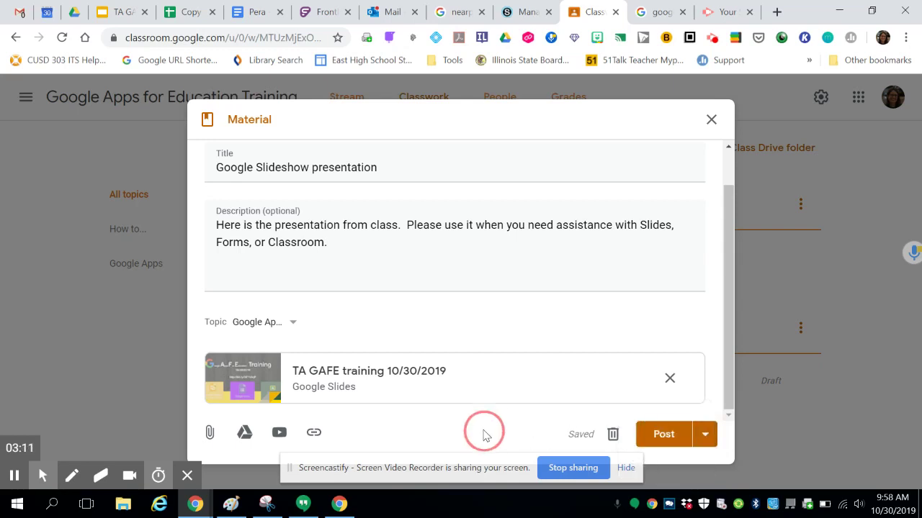
click(669, 439)
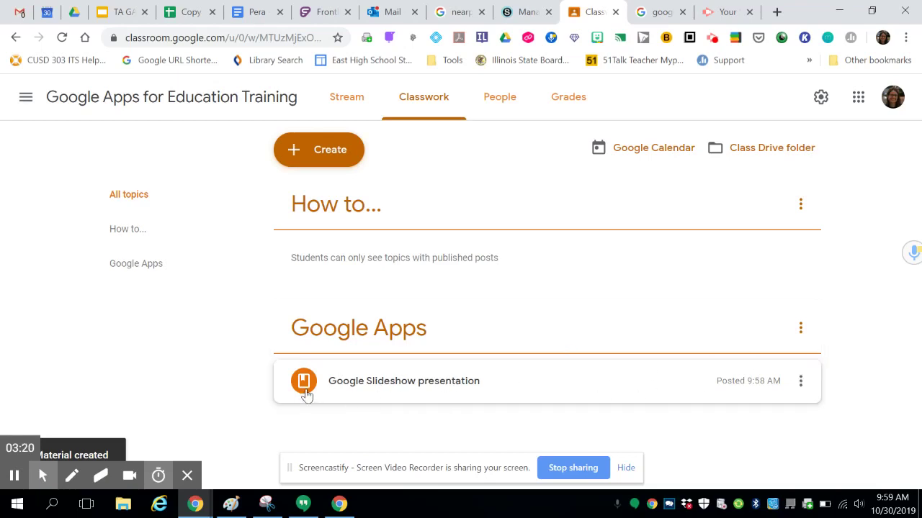
- Expand the posted "Google Slideshow presentation" material and check which actions are available for it
click(416, 394)
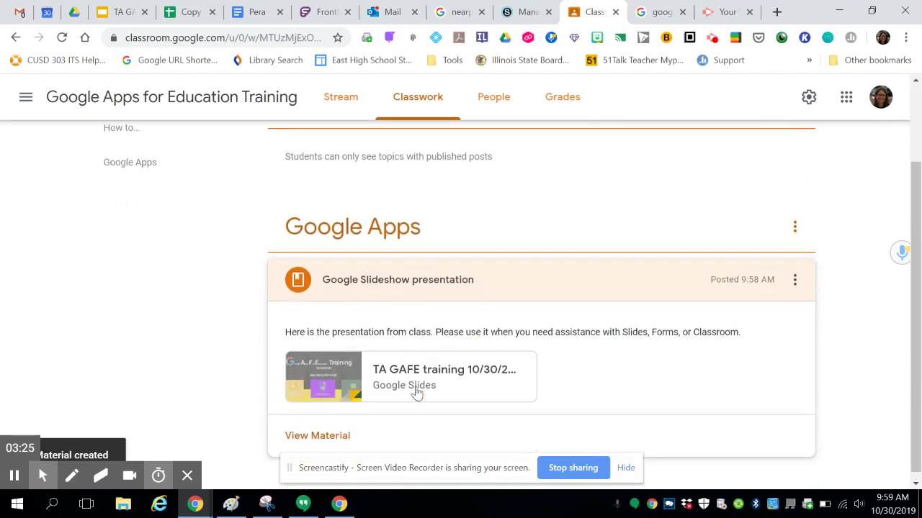
click(796, 274)
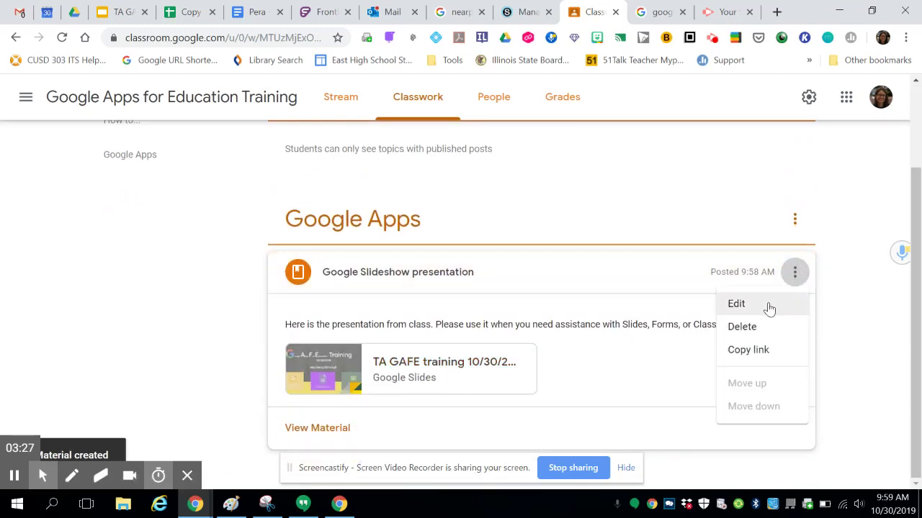
click(162, 324)
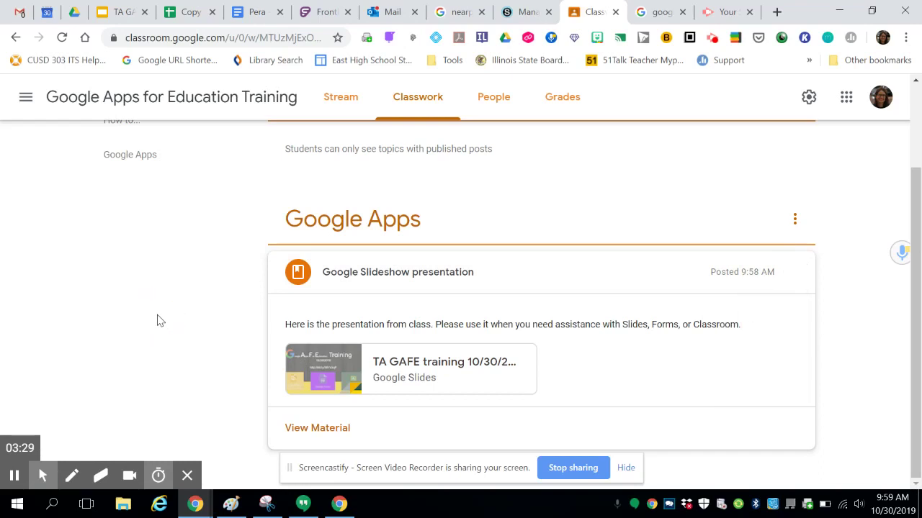
- View the material's own page, open its attached slides and close them, and return to the class's Classwork page
click(324, 429)
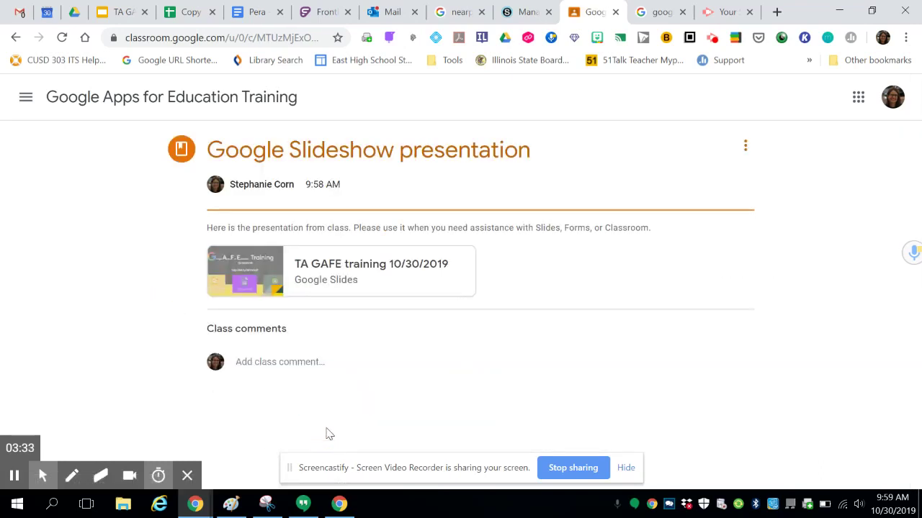
click(303, 274)
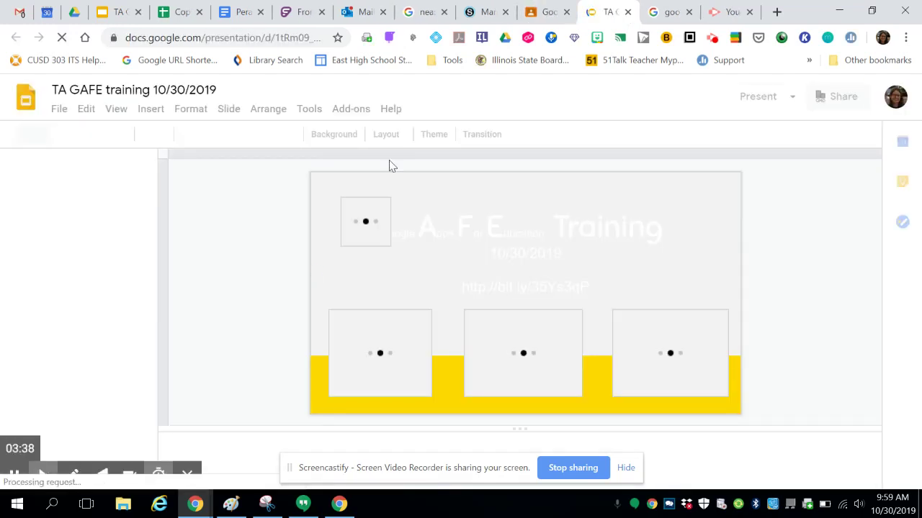
click(628, 13)
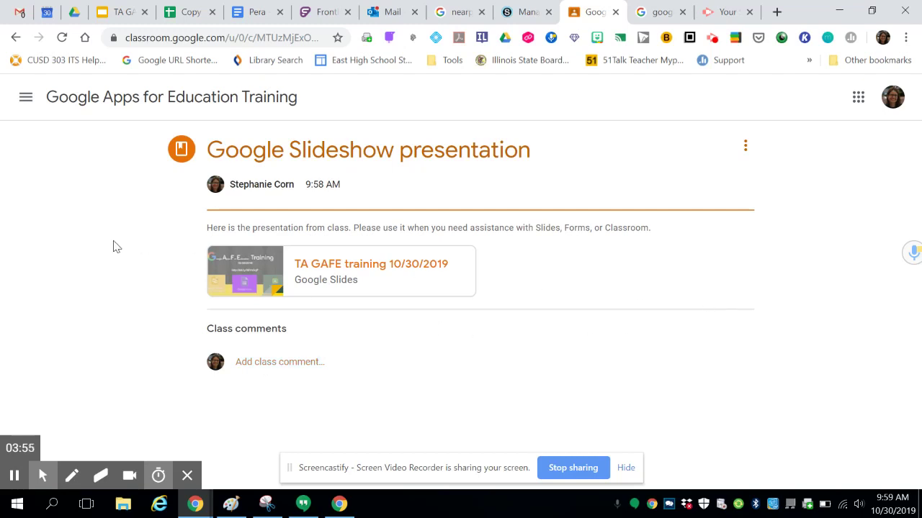
click(26, 104)
click(422, 88)
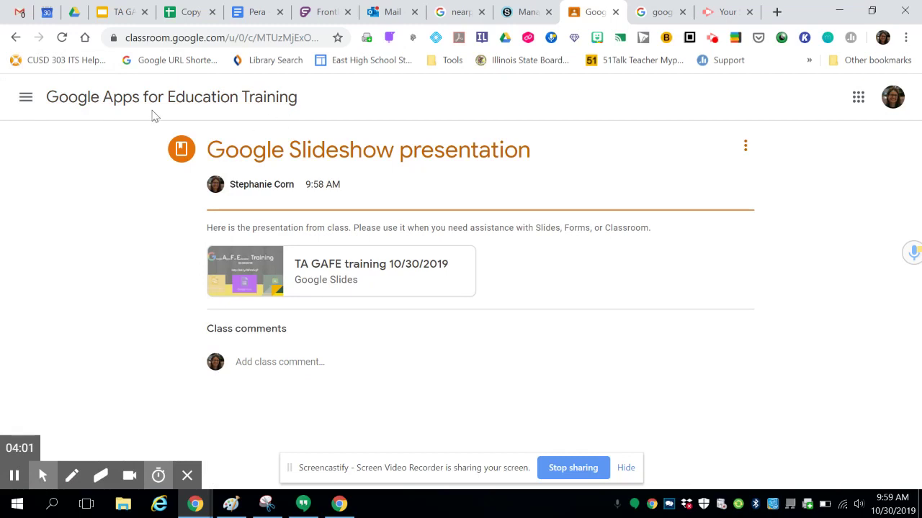
click(16, 37)
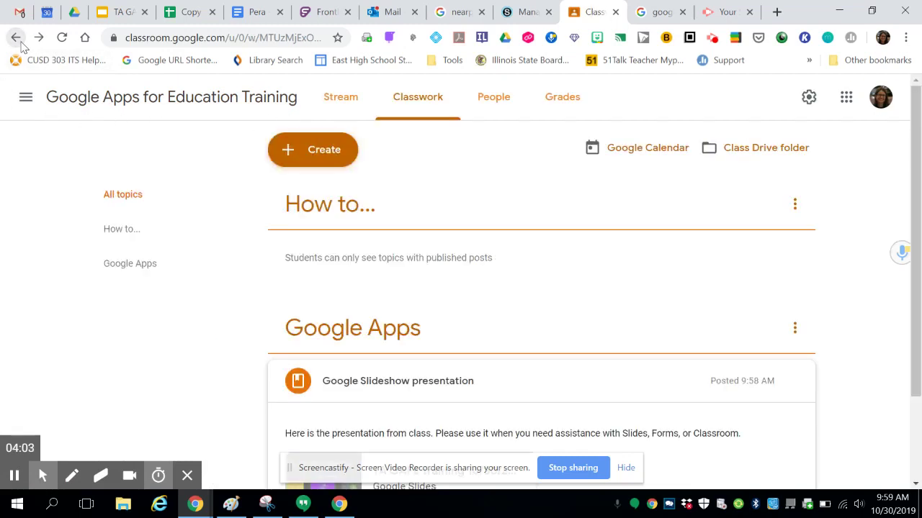
- Create a new assignment in the Classwork section and title it "Researching the Google Apps"
click(293, 151)
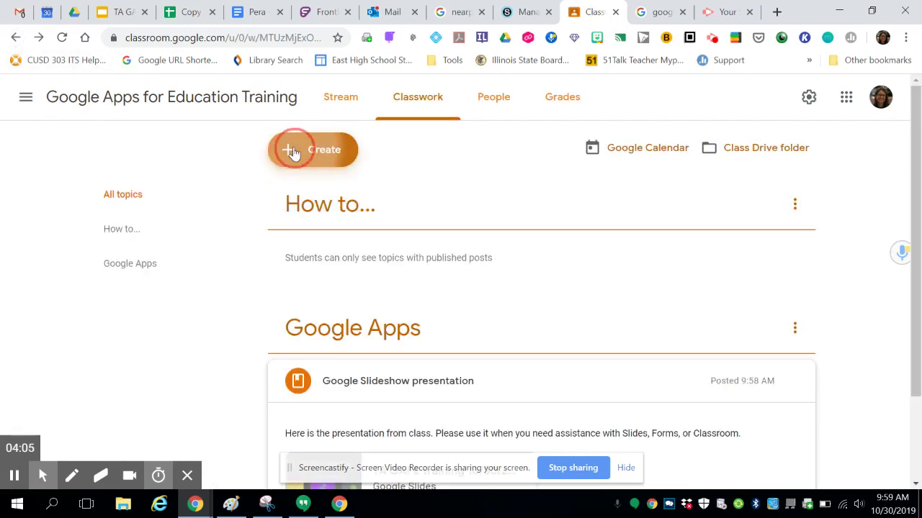
click(333, 194)
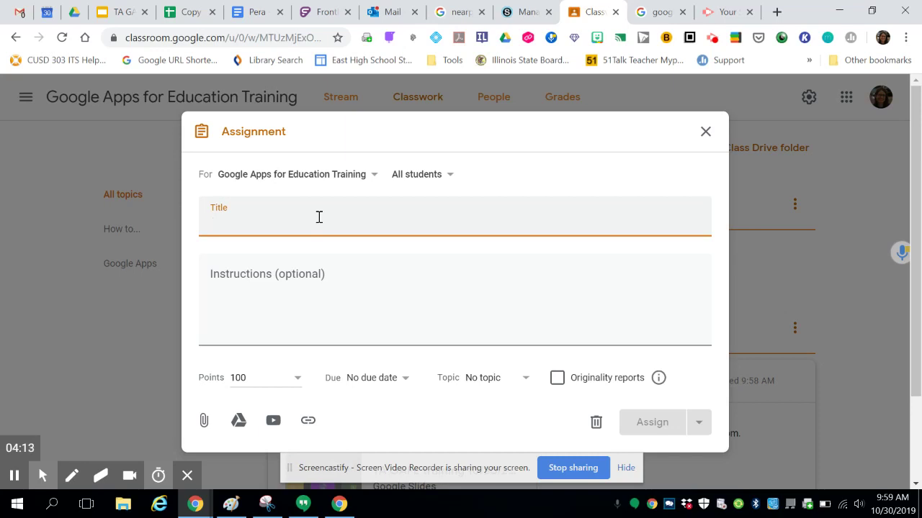
text(Resear)
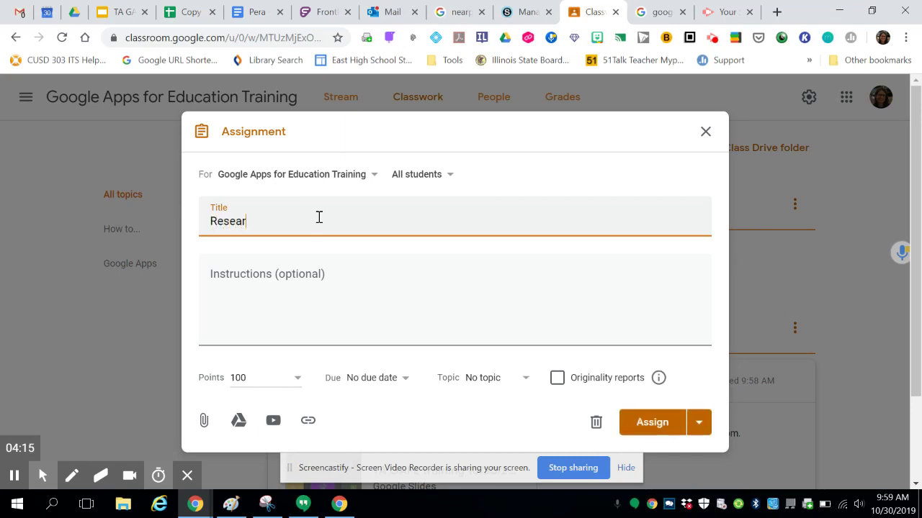
text(ching the Google A)
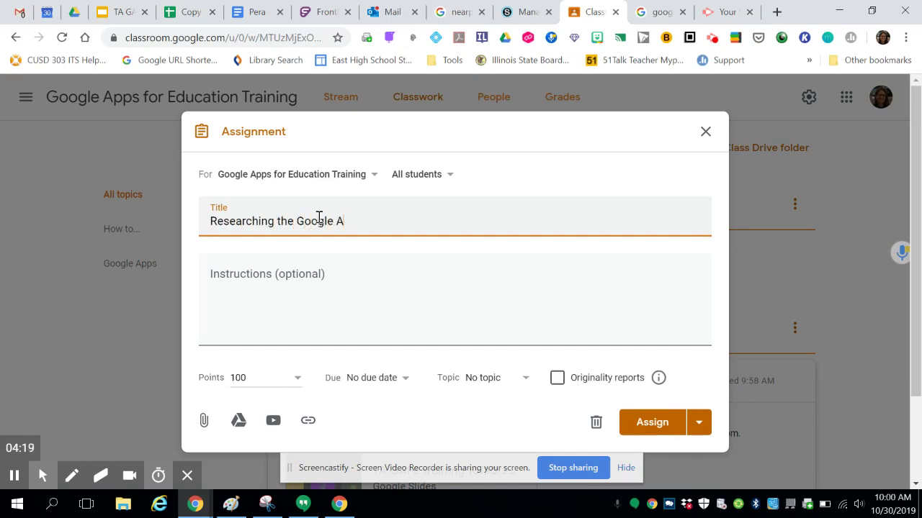
text(pps)
- Write the instructions "Please look at the GAFE slide show below. Choose 3 of the tutorials to view. Then choose one to recreate on your own."
click(282, 316)
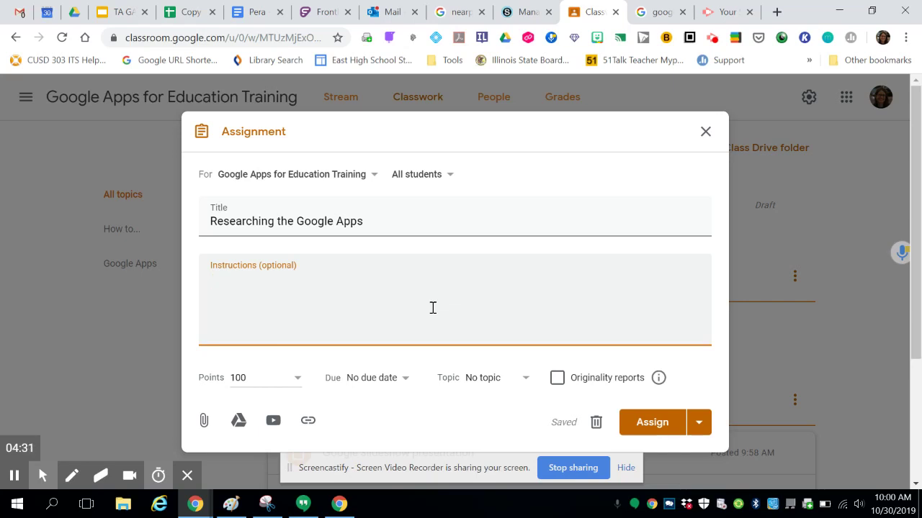
text(Please look a)
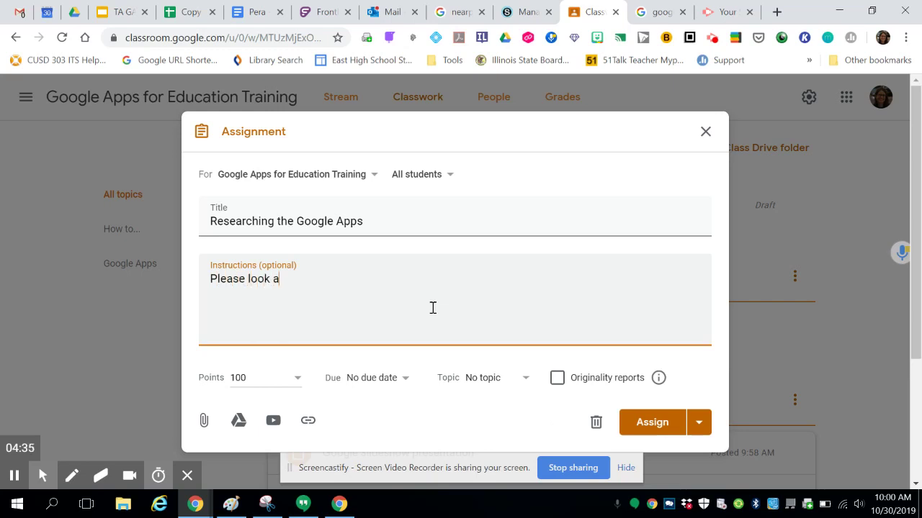
text(t the GAFE slide show )
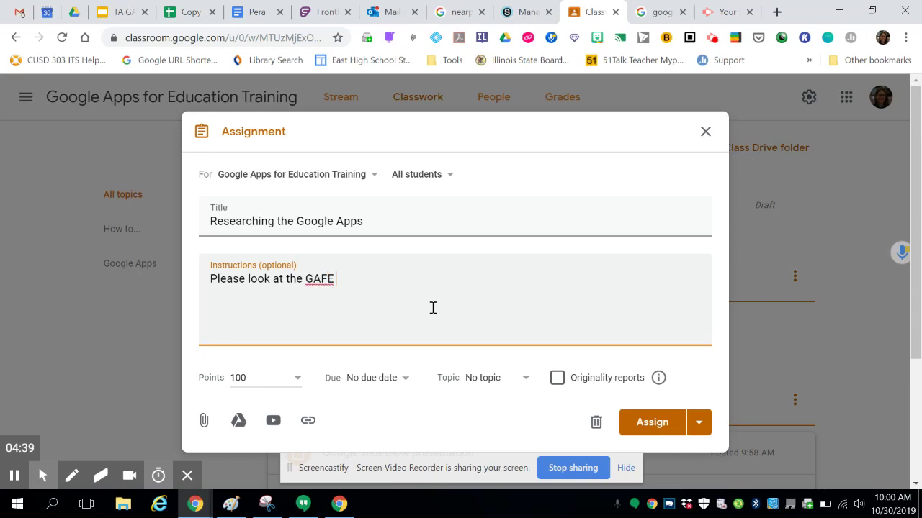
text(v)
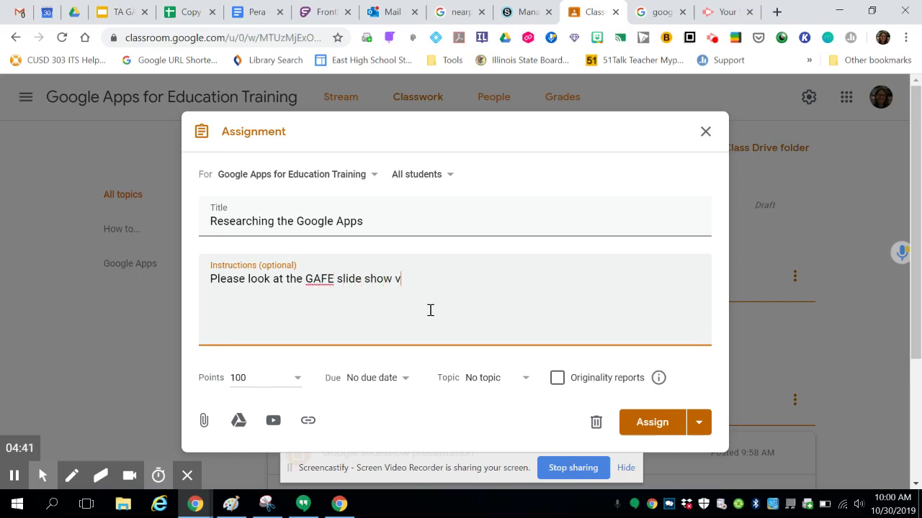
key(BackSpace)
text(blow)
key(BackSpace)
key(BackSpace)
text(elow.  Choose 3)
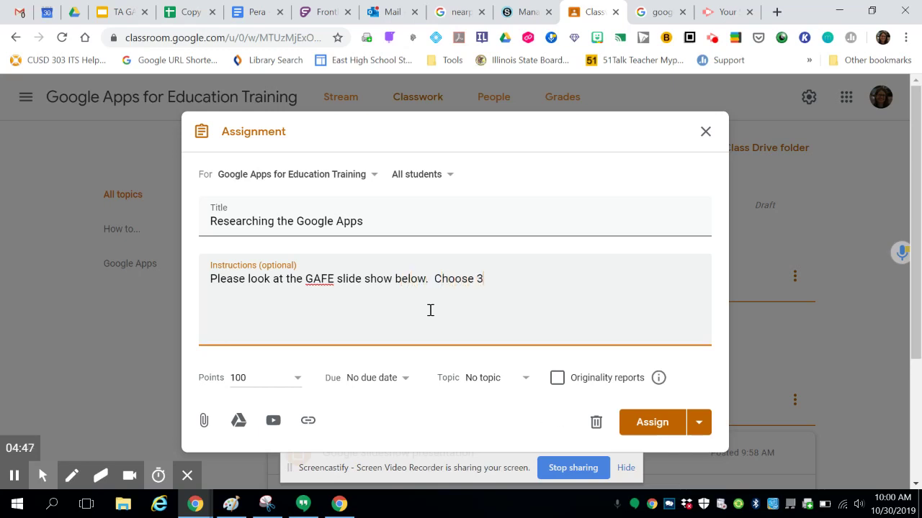
text( of the tutorials)
key(BackSpace)
text(ls)
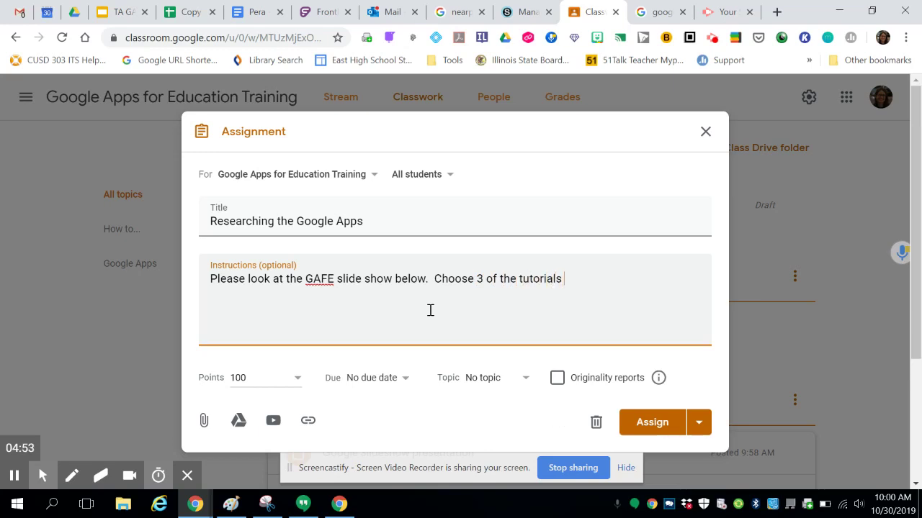
text( to view.  Then choose one)
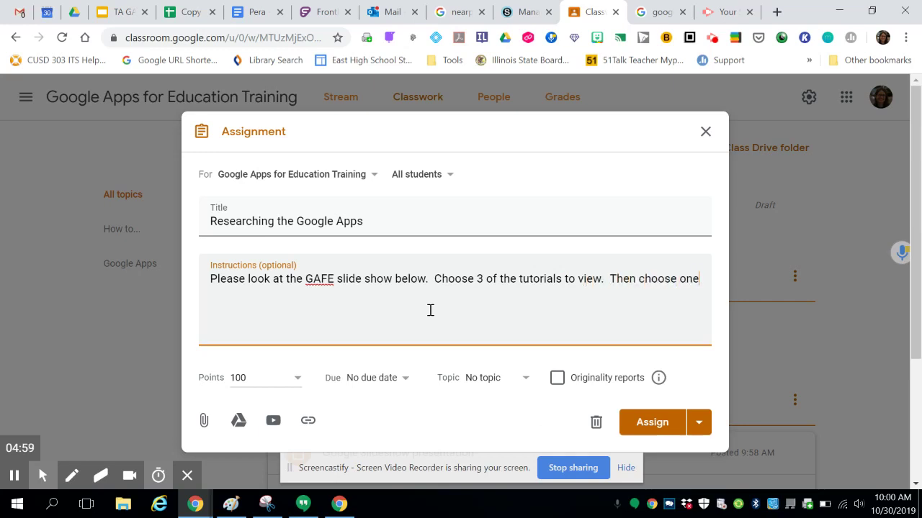
text( to recreate on your own.  )
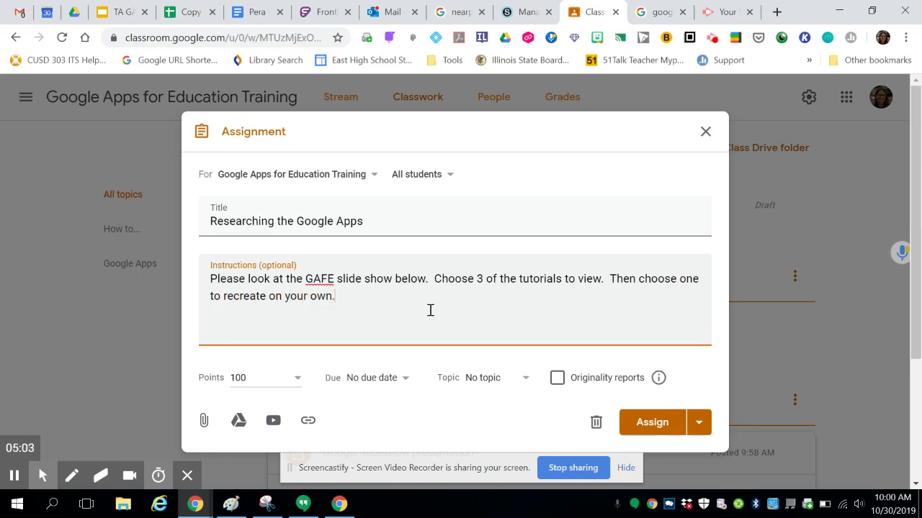
- Add the sentence "Please submit your recreation here." to the end of the assignment instructions
text(Please submit your)
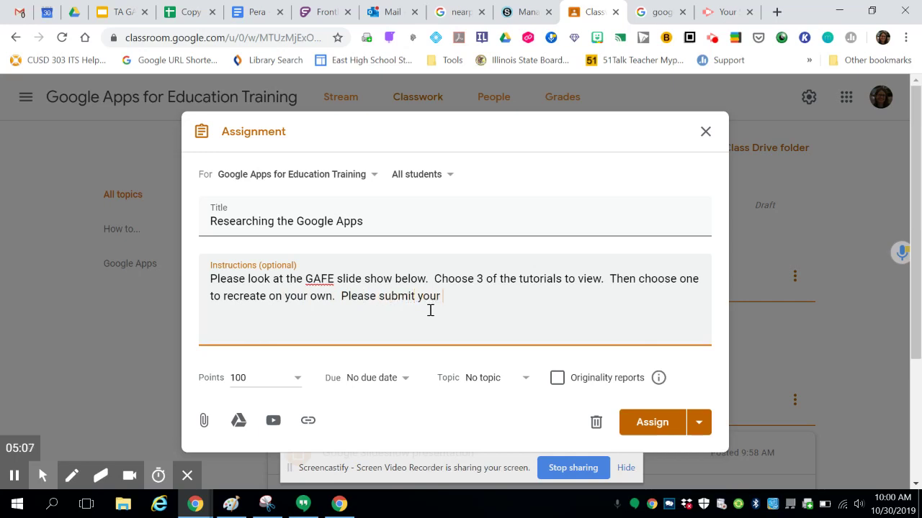
text( recreatt)
key(BackSpace)
text(ion )
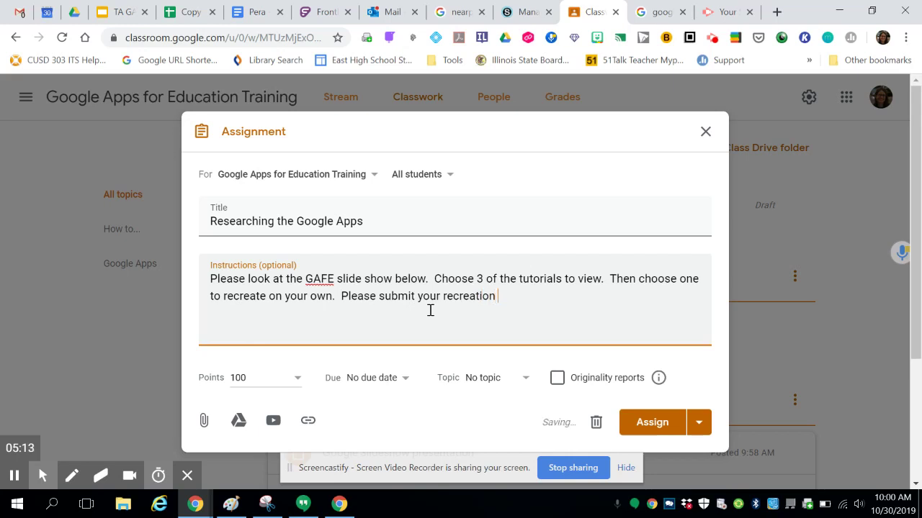
text(here)
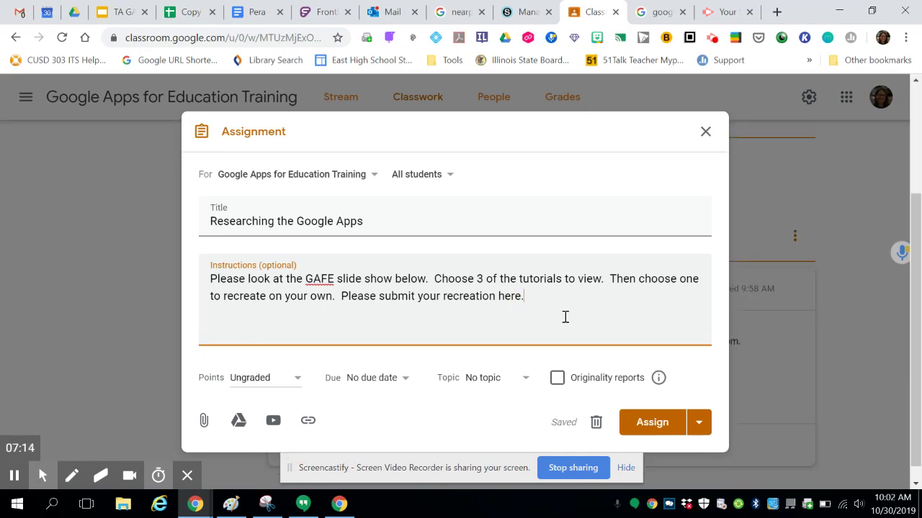
- Extend the assignment instructions with "Please submit a link to your recreation in the comments below."
text(Please submit a l)
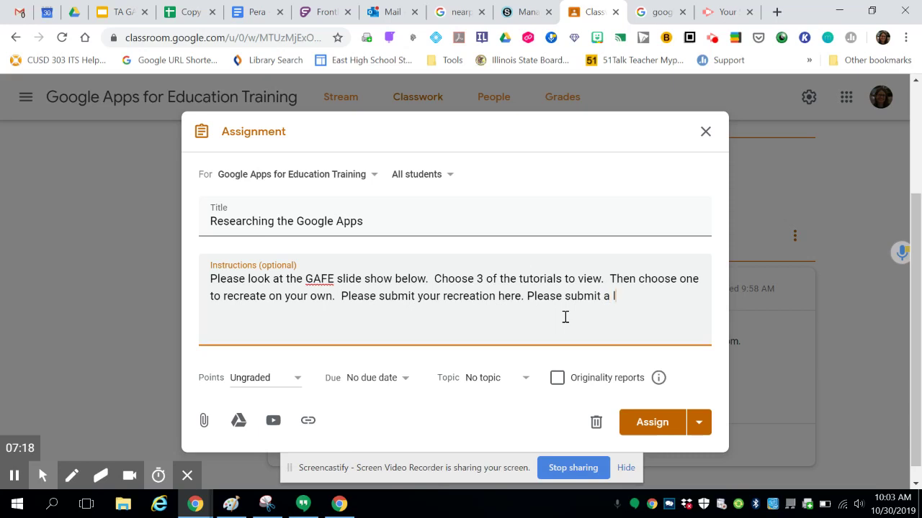
text(ink to your recreatilno)
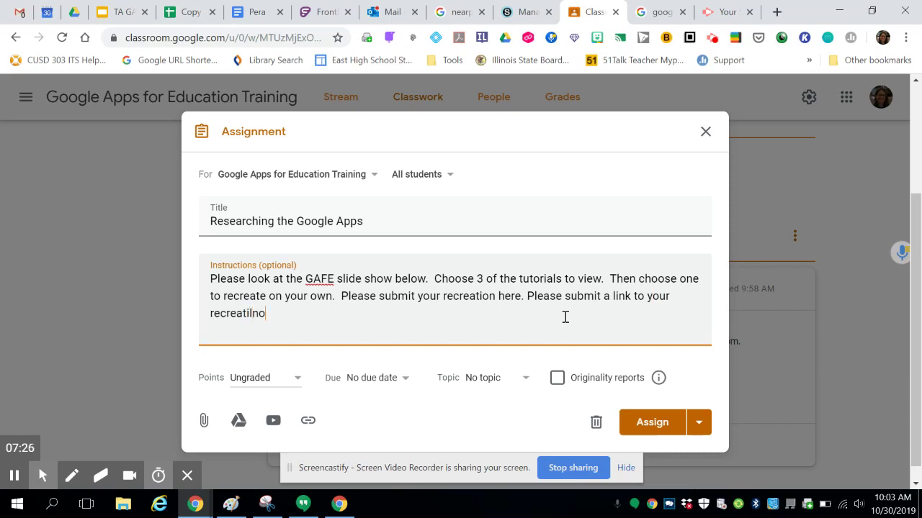
key(BackSpace)
key(BackSpace)
key(BackSpace)
text(on in the comments below.)
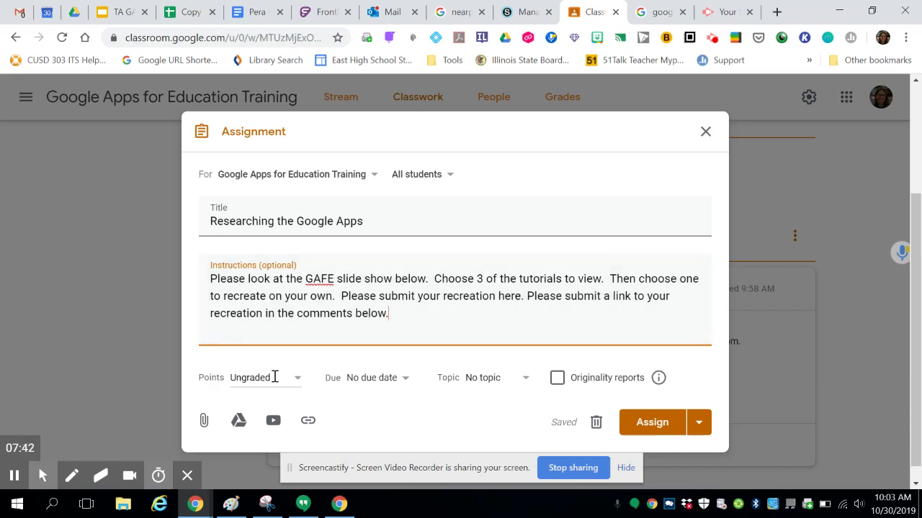
- Set the assignment's due date to Nov 4, 2019 with a due time of 11:59 PM
click(299, 378)
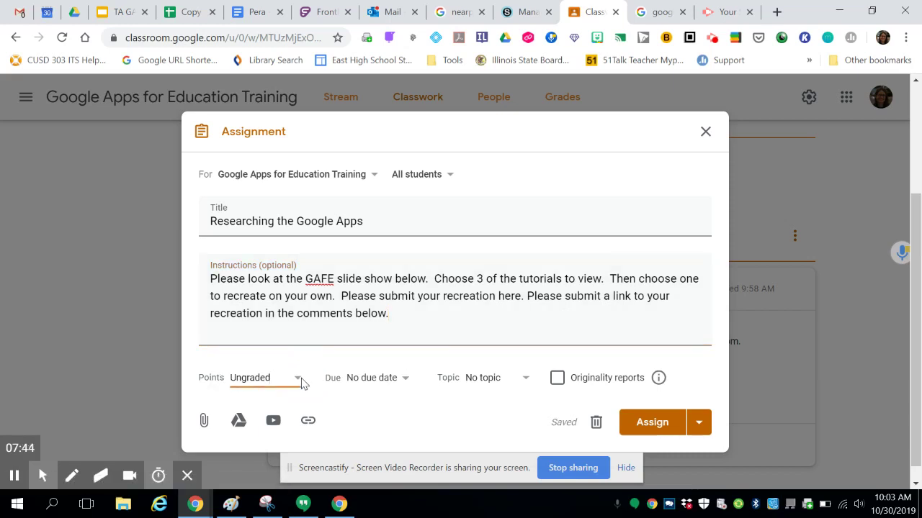
click(406, 386)
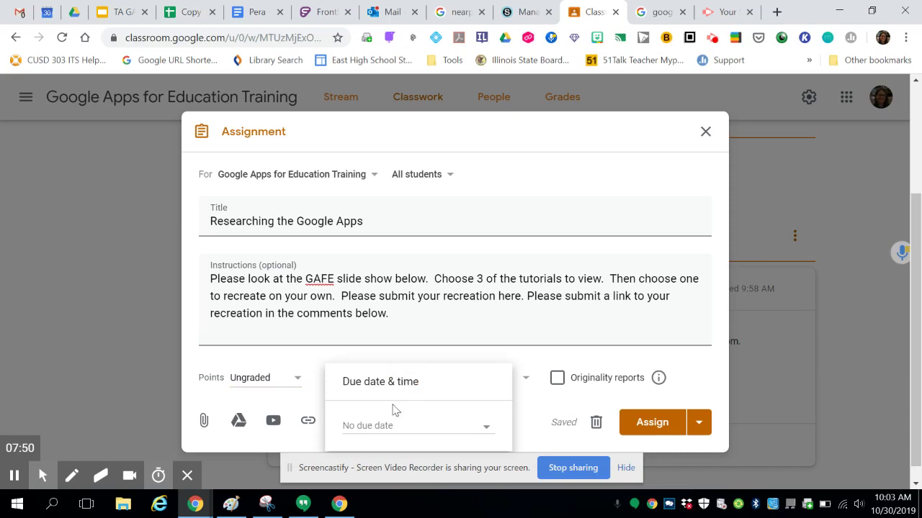
click(391, 427)
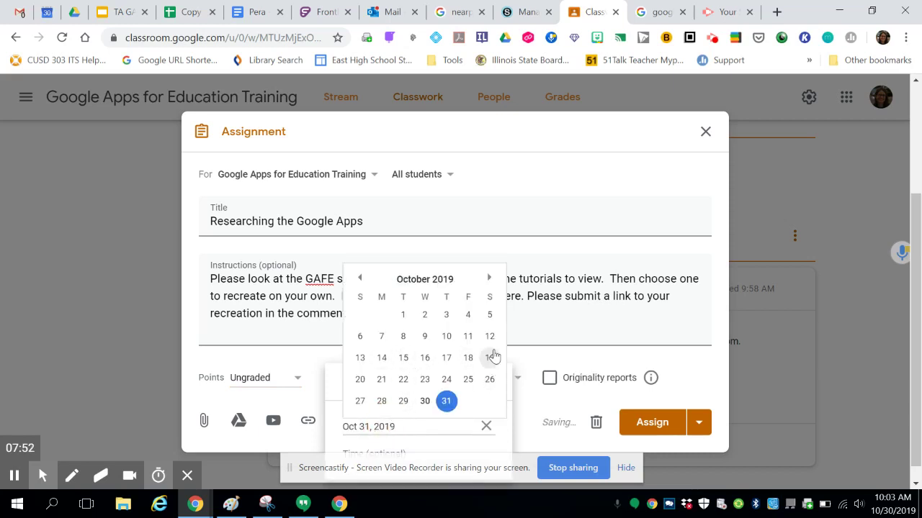
click(487, 279)
click(381, 336)
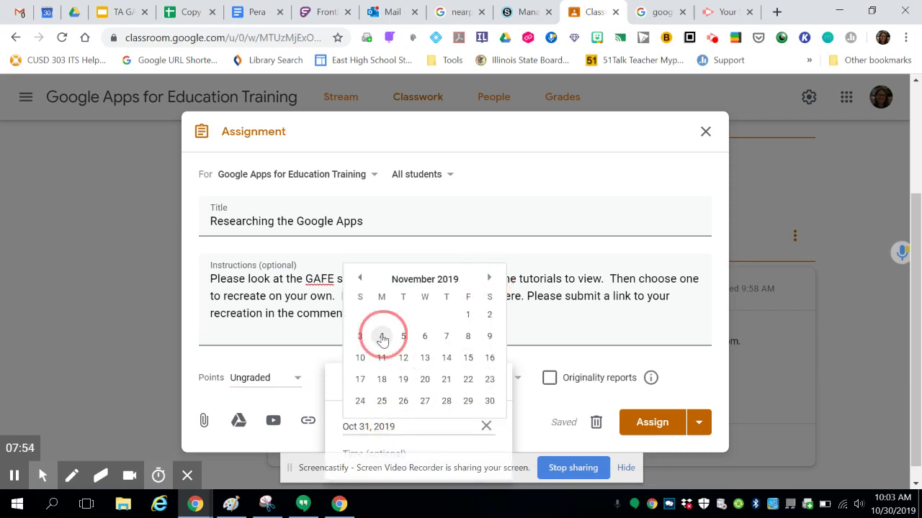
click(631, 469)
click(409, 452)
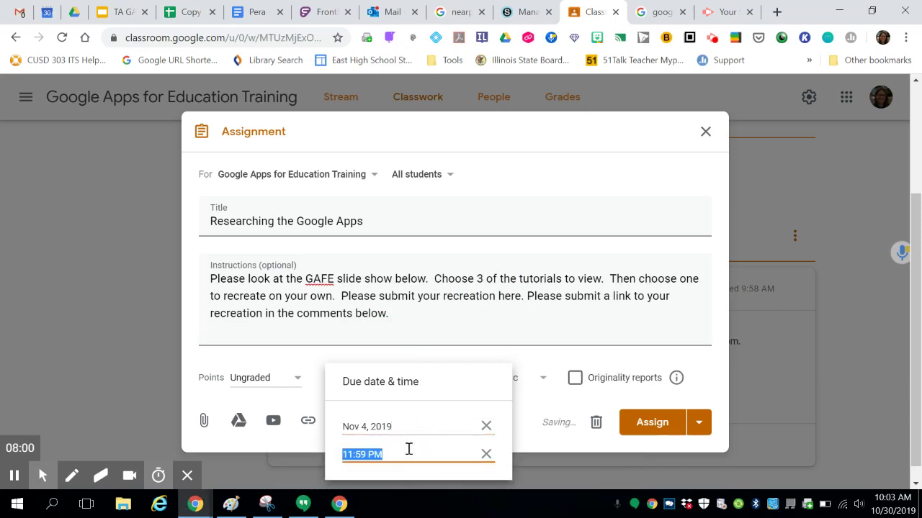
click(530, 359)
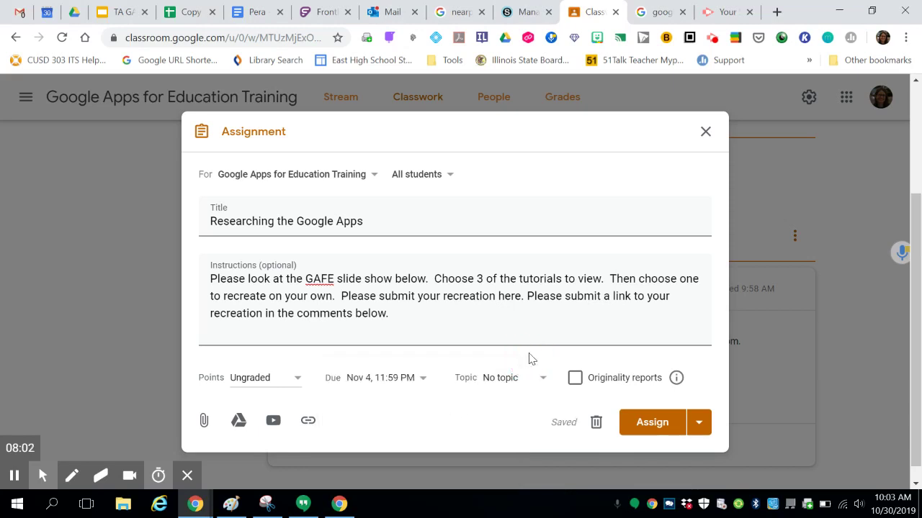
- Put the assignment under the Google Apps topic and attach the "TA GAFE training 10/30/2019" presentation from Google Drive
click(523, 381)
click(521, 439)
click(238, 420)
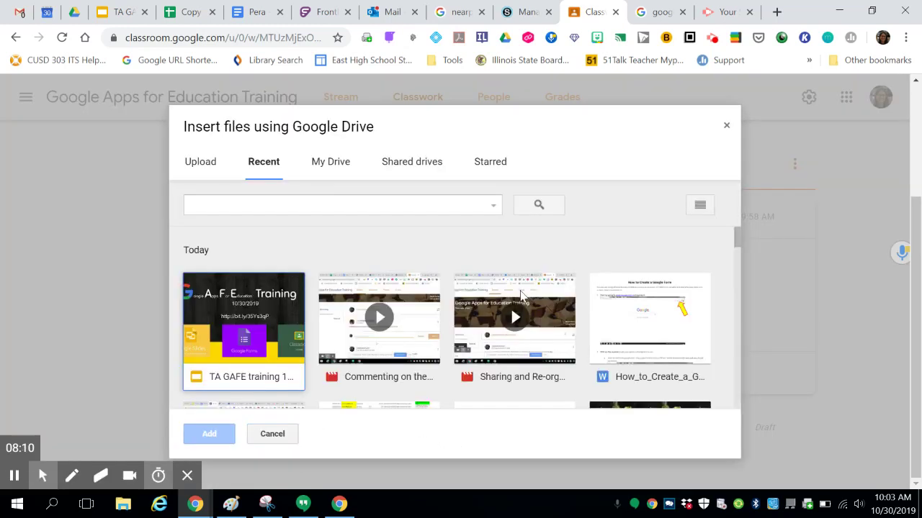
click(257, 327)
click(214, 434)
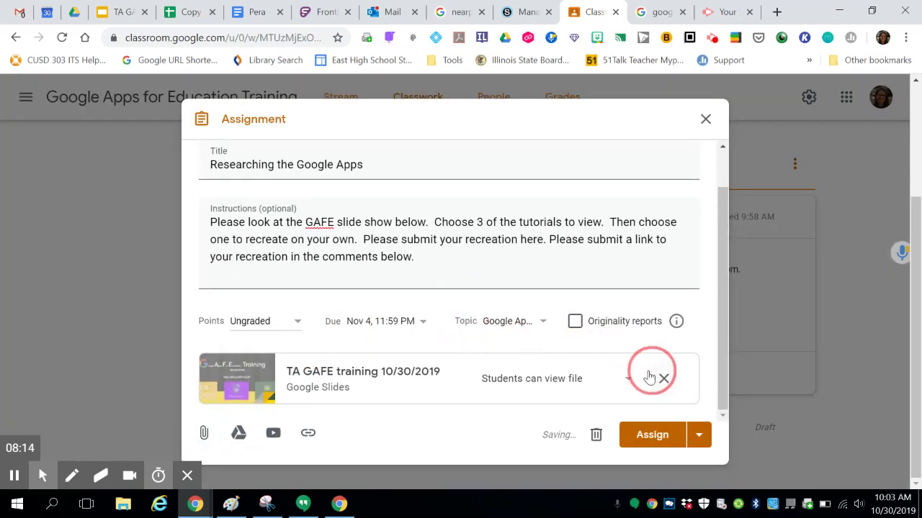
- Let students only view the attached presentation, and assign the work to the class immediately
click(630, 383)
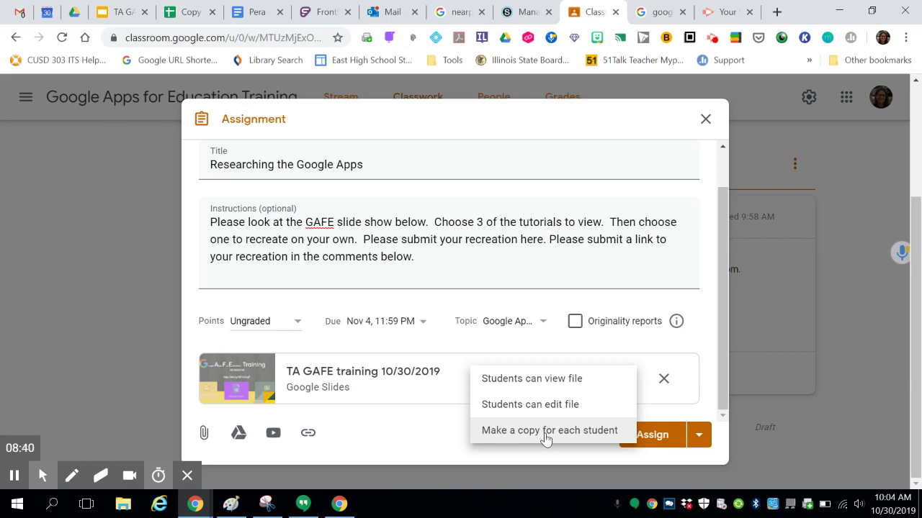
click(549, 380)
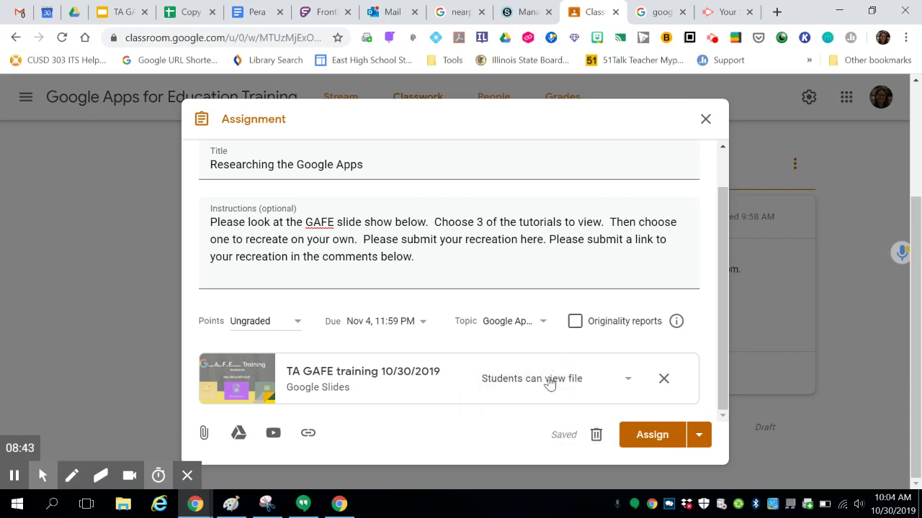
click(698, 435)
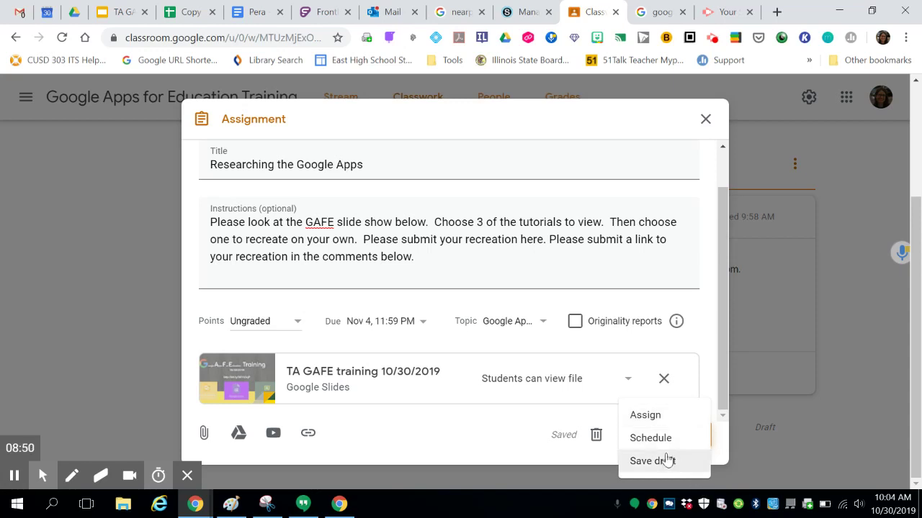
click(671, 420)
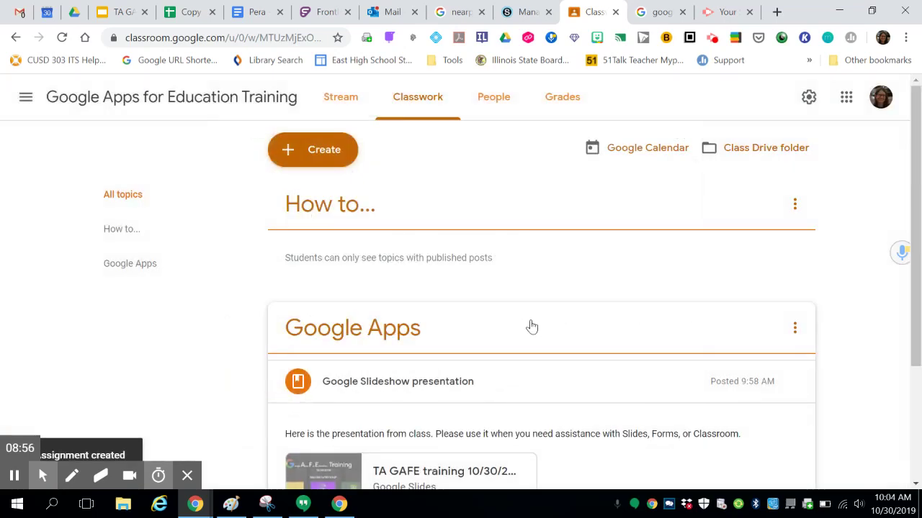
scroll(532, 328, down, 2)
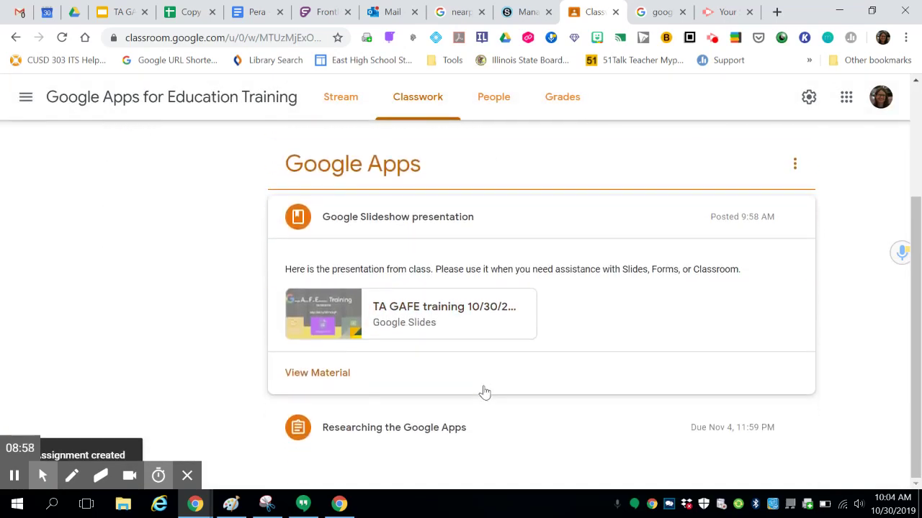